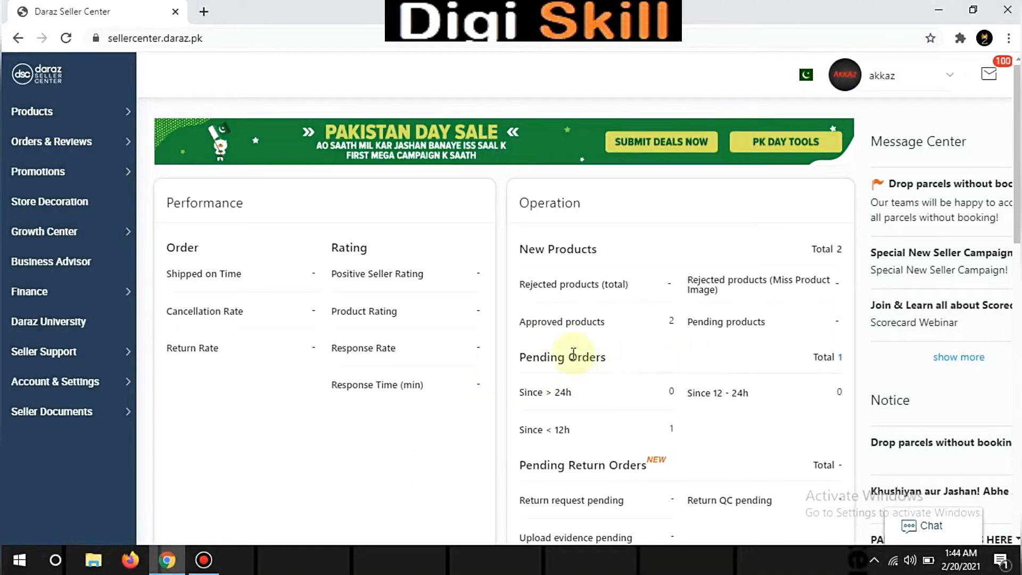
Check the pending orders total, then open the Manage Orders page and dismiss its welcome tour.
drag(804, 354, 854, 360)
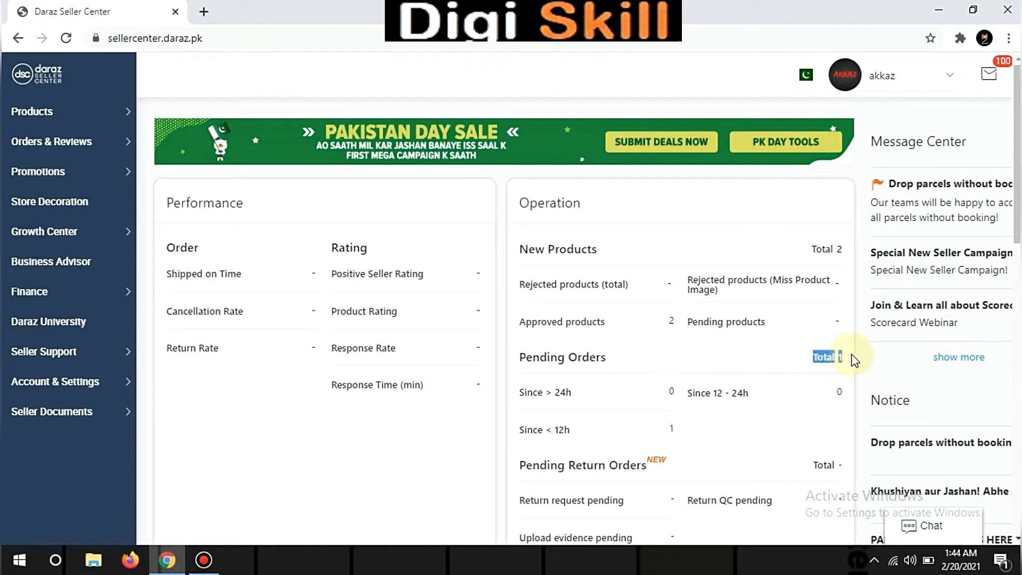
click(784, 371)
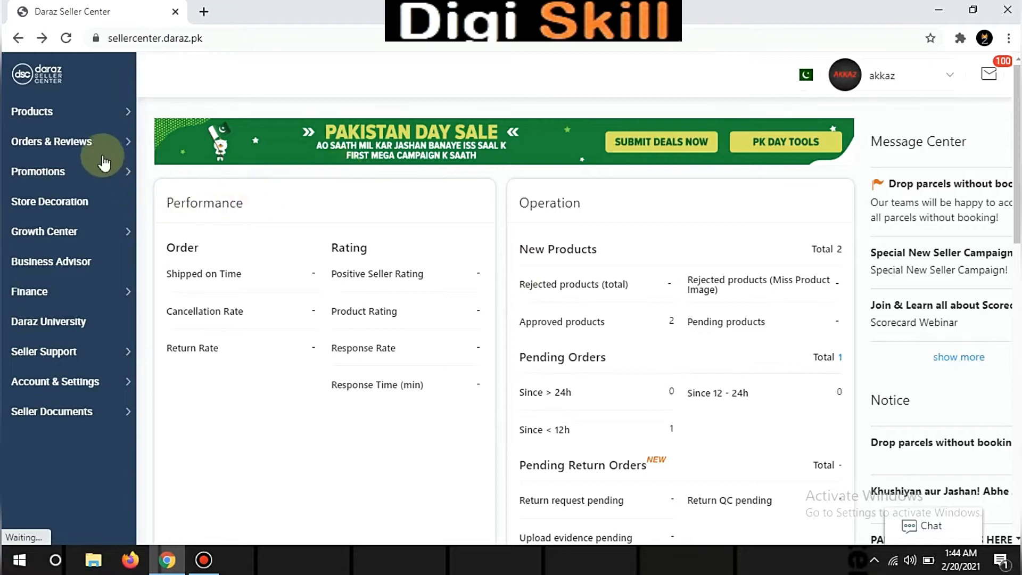
mouse_move(100, 141)
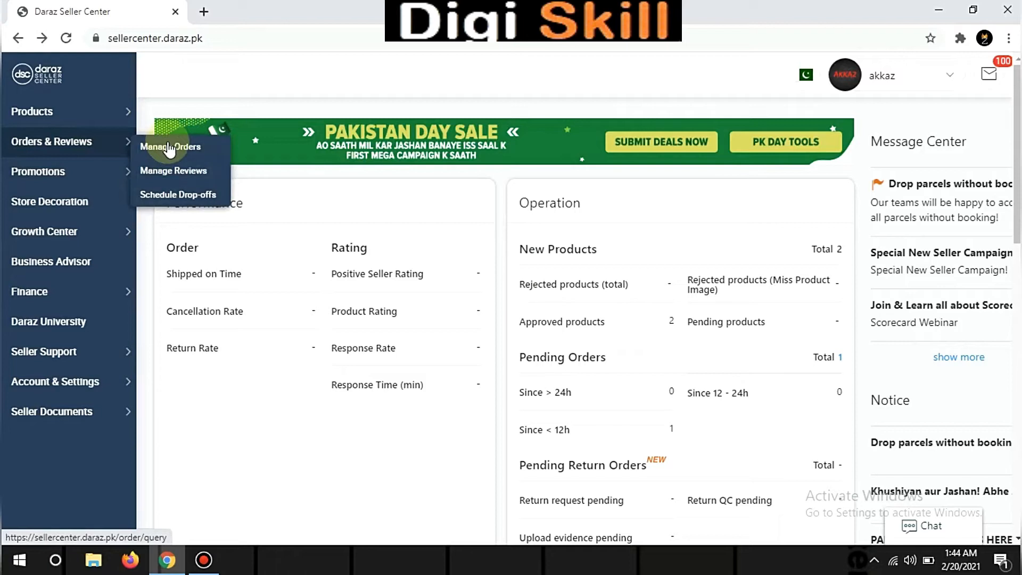
click(169, 147)
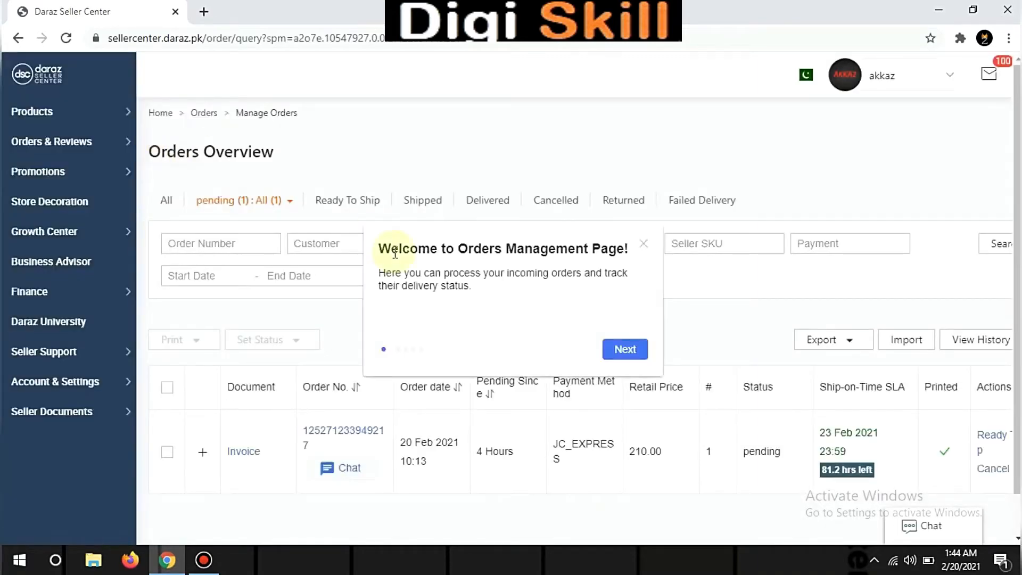
click(643, 246)
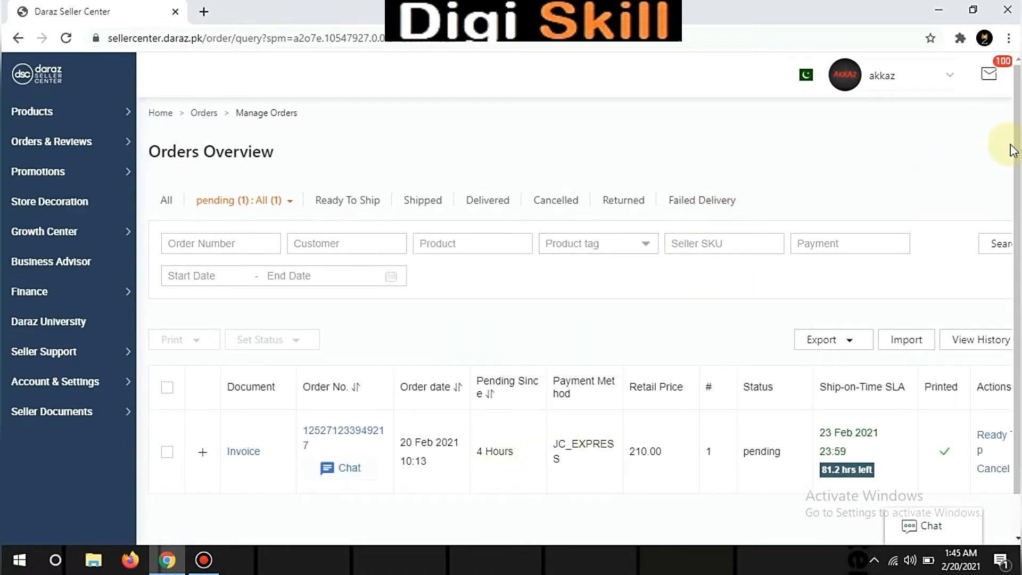
Select the pending order in the orders list and start setting its status to Ready To Ship.
scroll(1011, 148, down, 1)
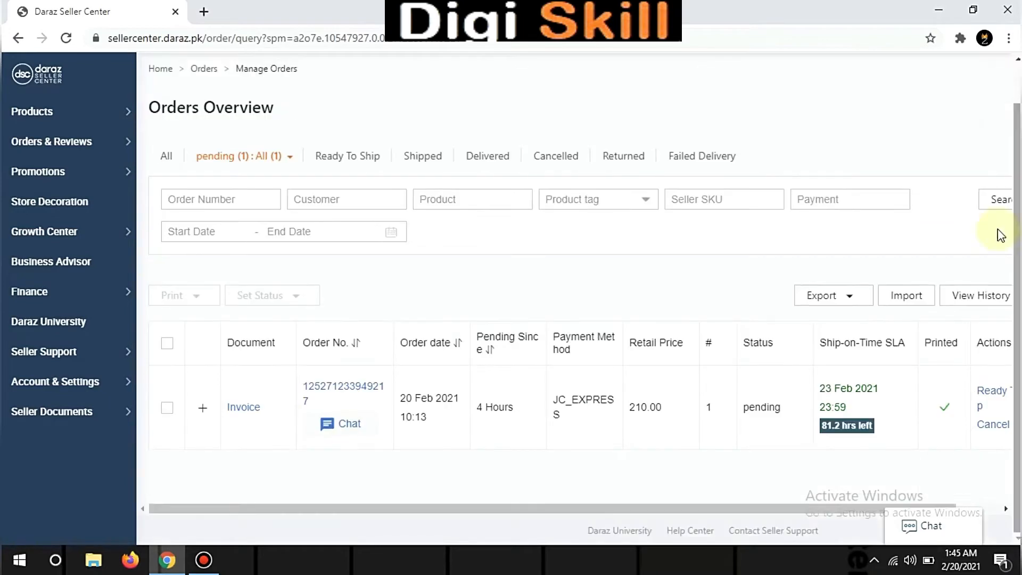
drag(471, 512, 403, 494)
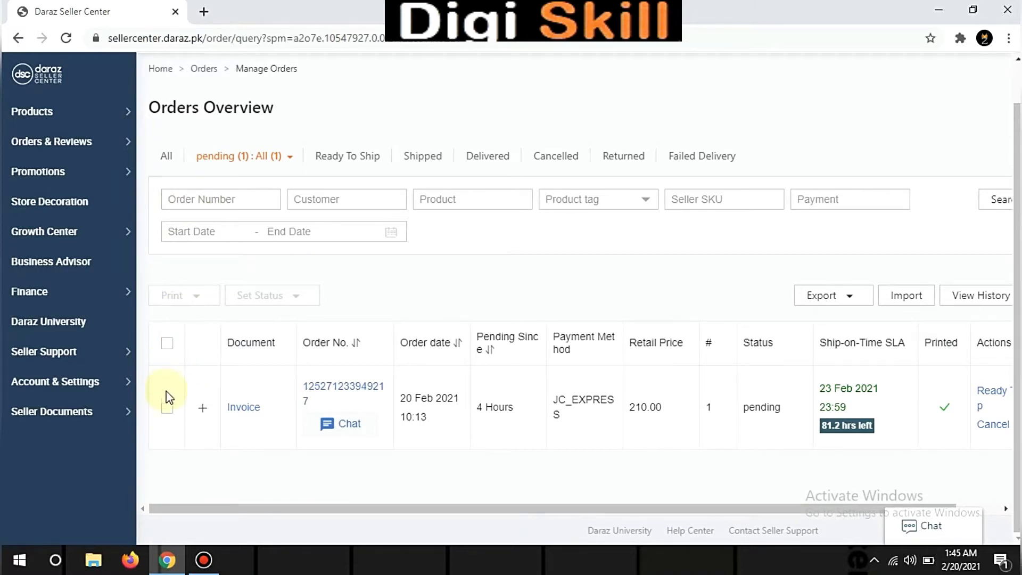
click(166, 407)
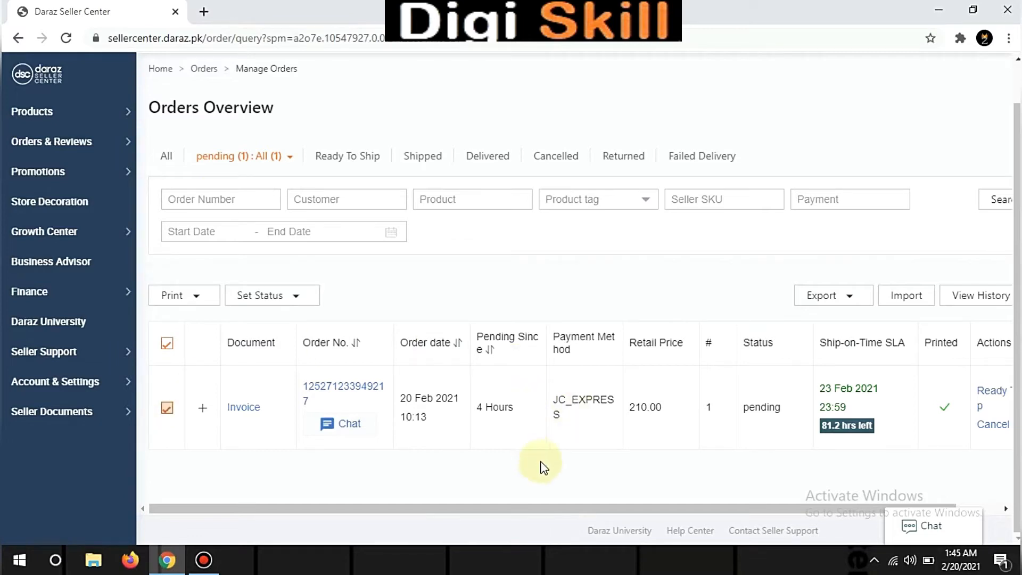
click(305, 301)
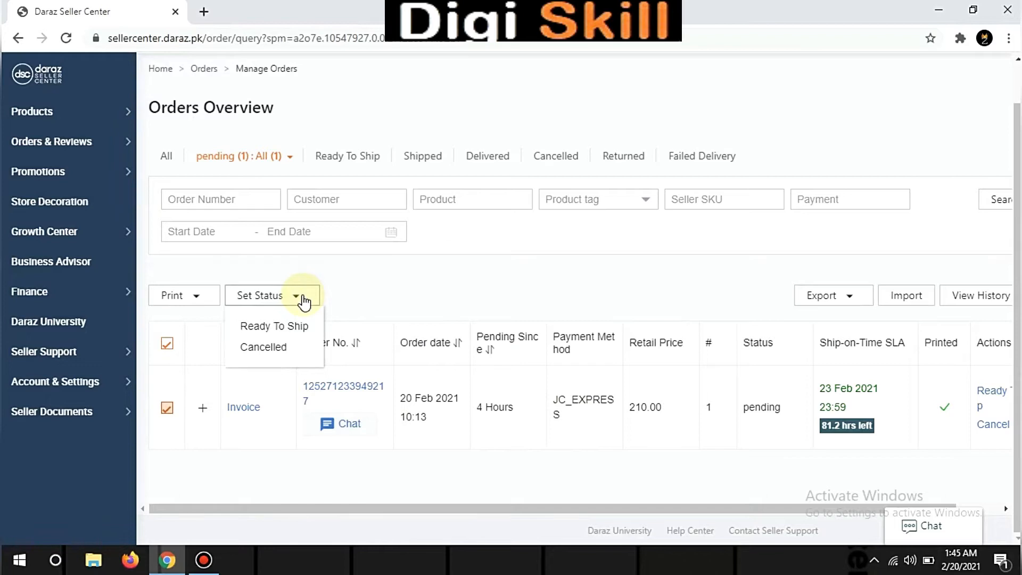
click(273, 326)
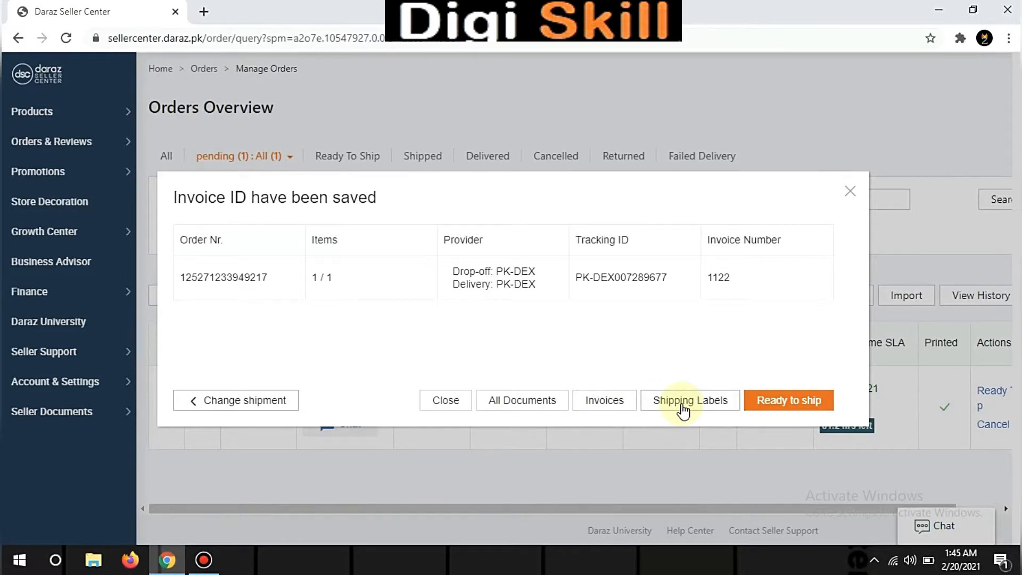
Print one portrait colour copy of the order's invoice to OneNote for Windows and return to the shipment dialog.
click(610, 406)
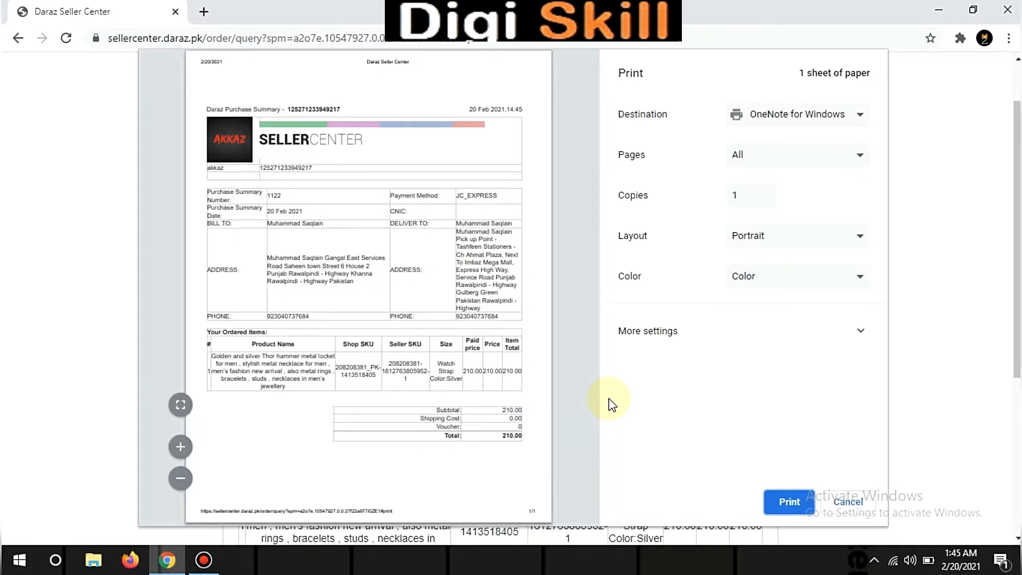
click(787, 505)
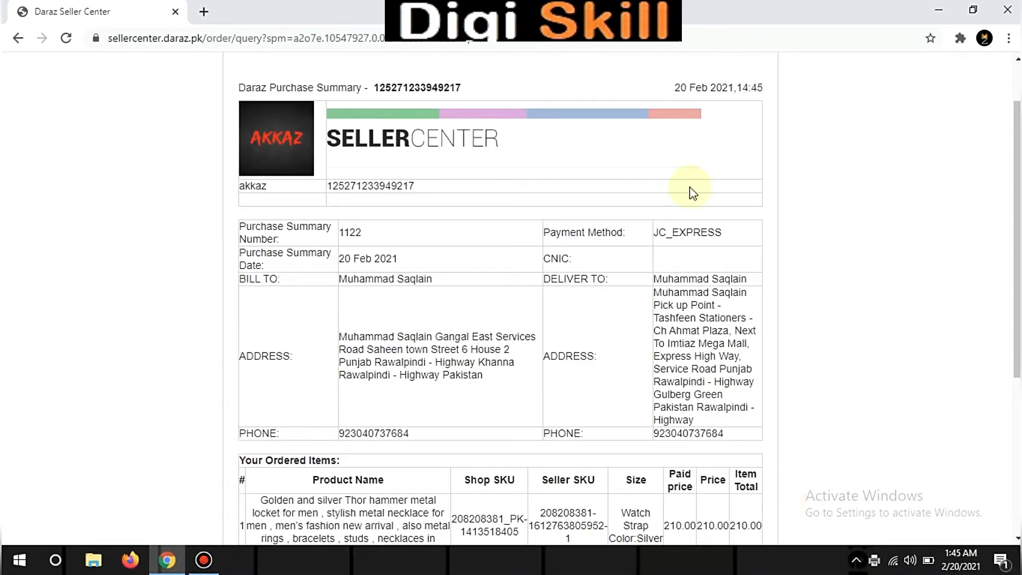
click(18, 37)
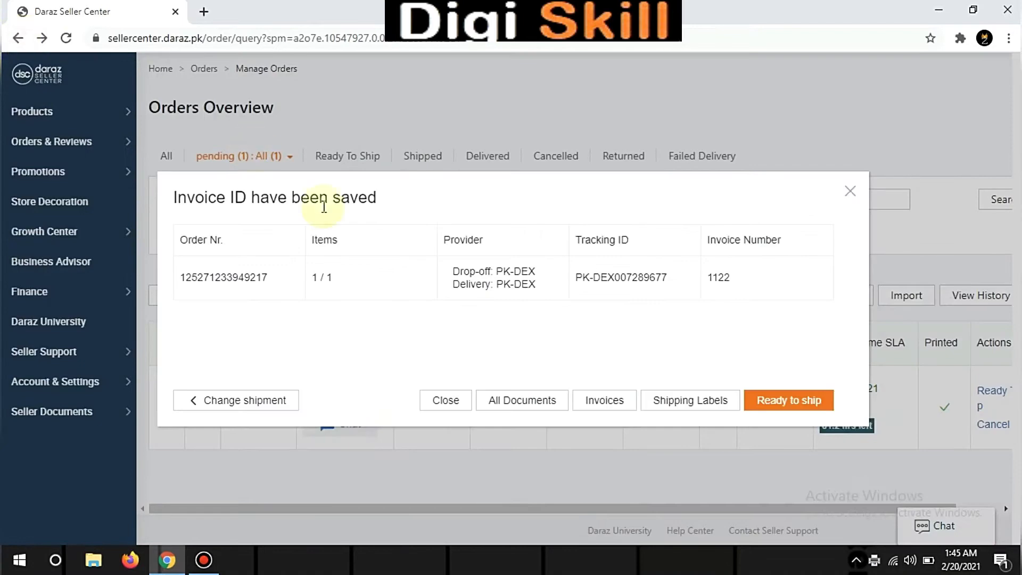
Open the order's shipping label and print one portrait copy of all pages to OneNote for Windows 10.
click(681, 403)
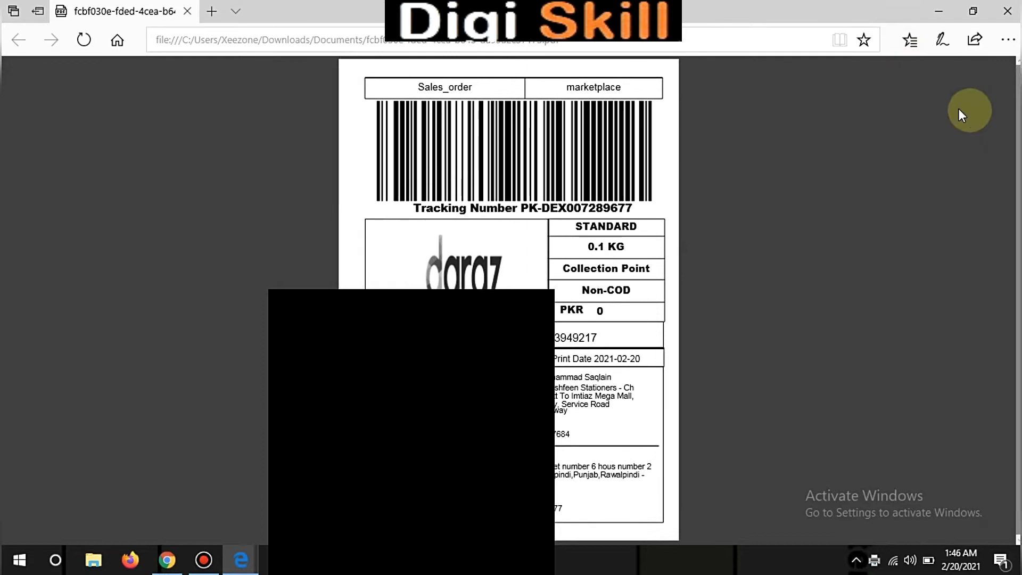
mouse_move(912, 104)
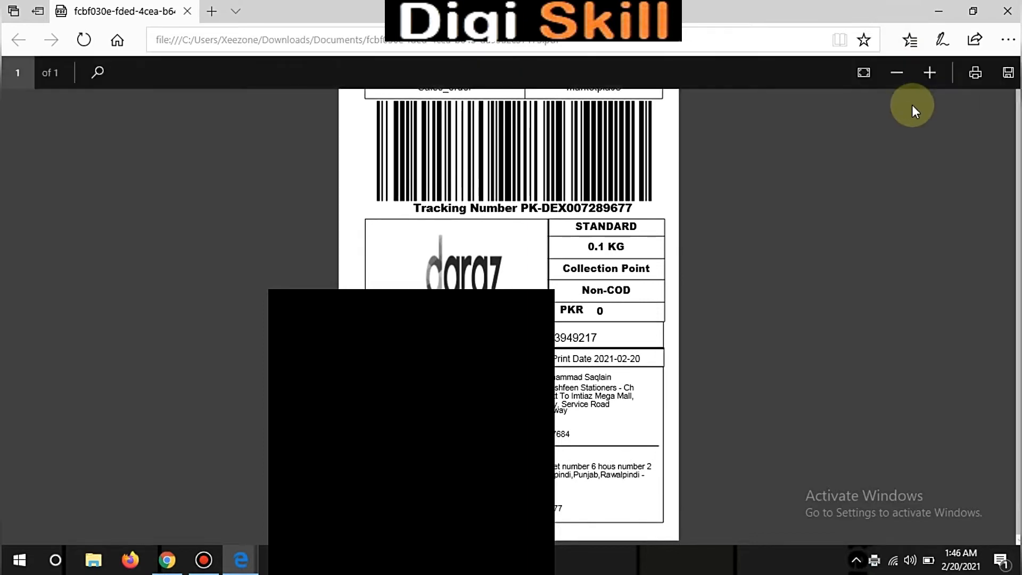
click(972, 70)
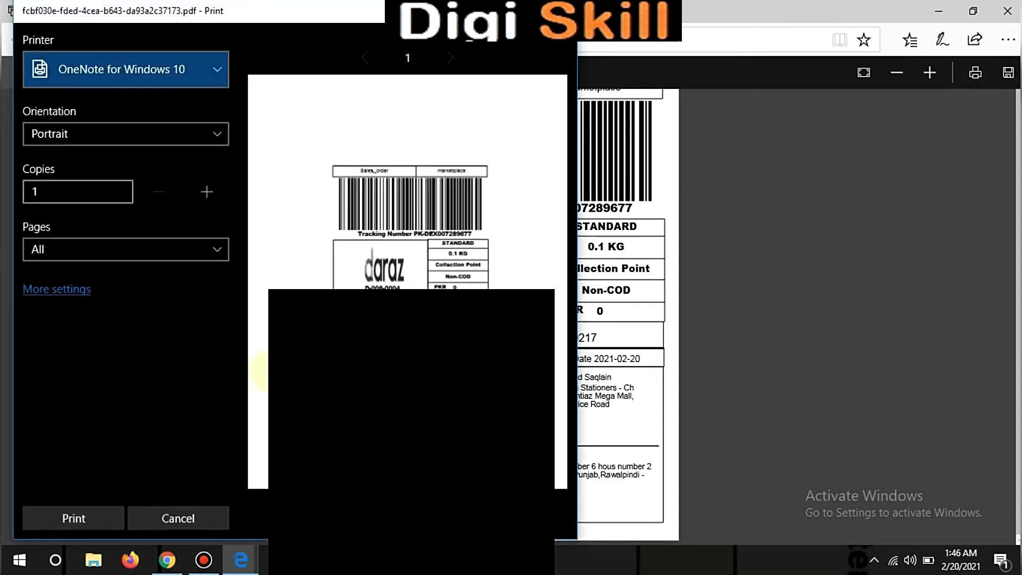
click(97, 517)
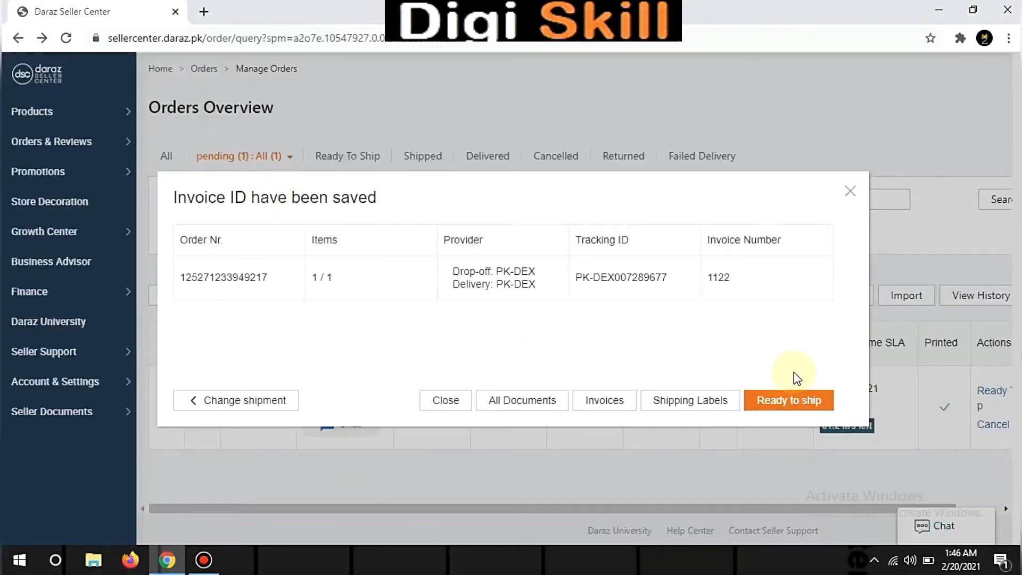
Confirm the order as ready to ship, close the confirmation and check the pending orders list.
click(781, 405)
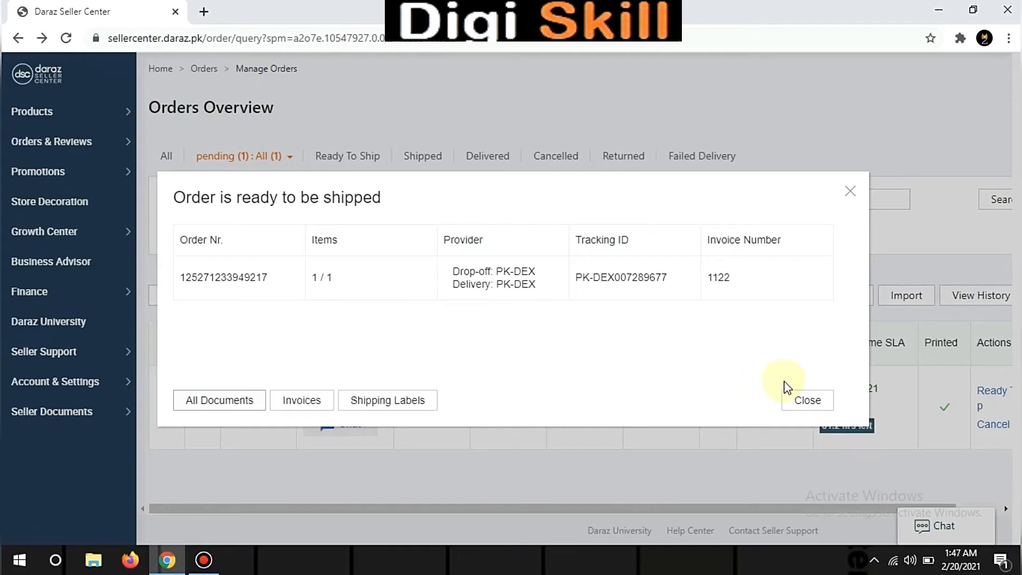
click(807, 403)
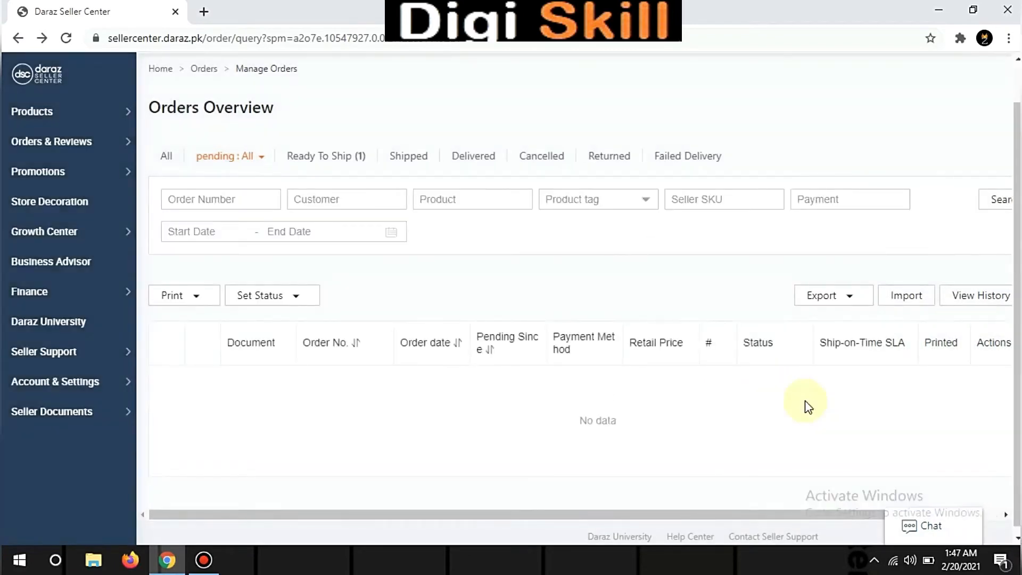
mouse_move(222, 164)
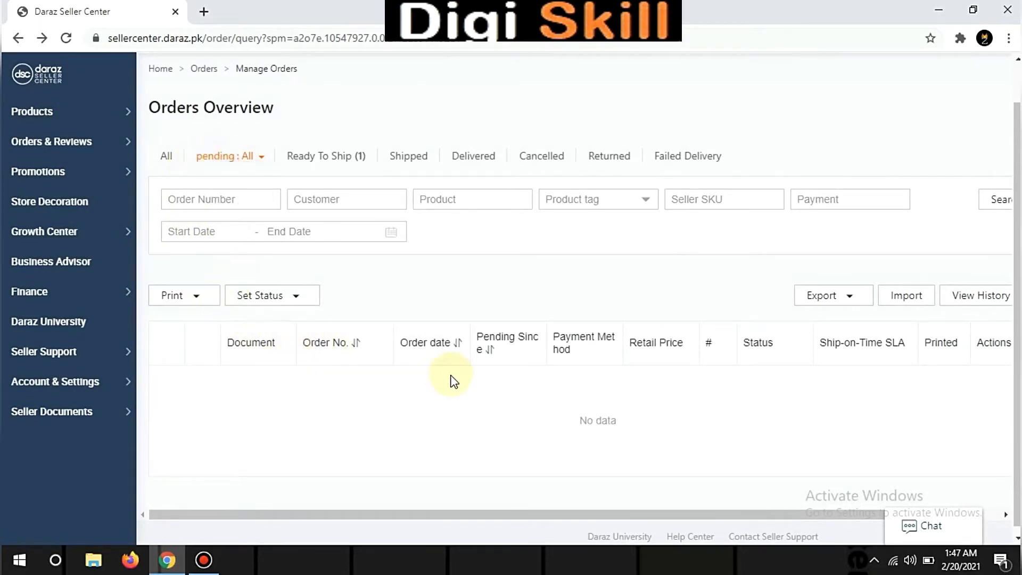
drag(580, 426, 626, 429)
click(623, 423)
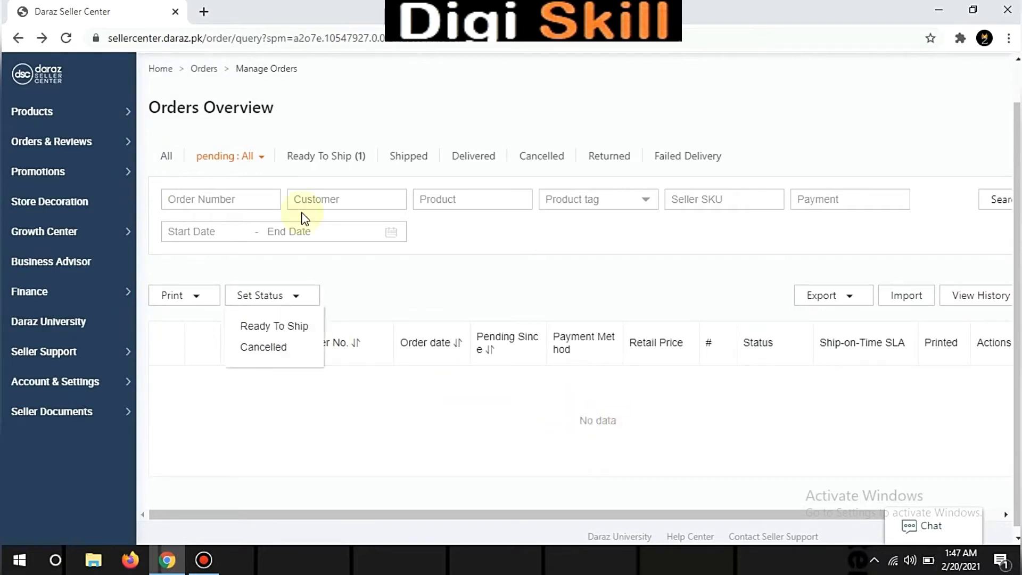
Show the Ready To Ship orders and examine all columns of the listed order.
mouse_move(261, 159)
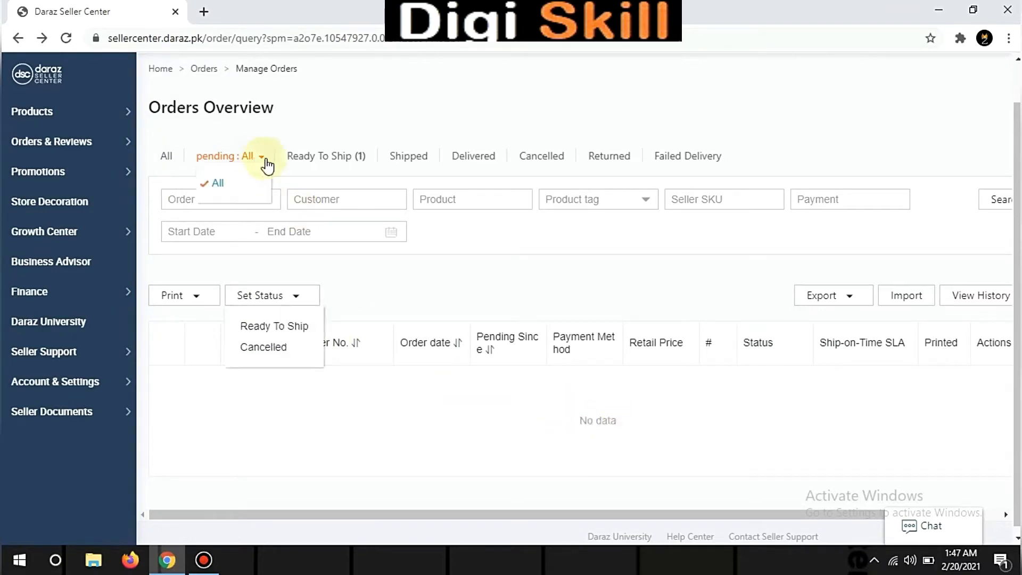
click(307, 160)
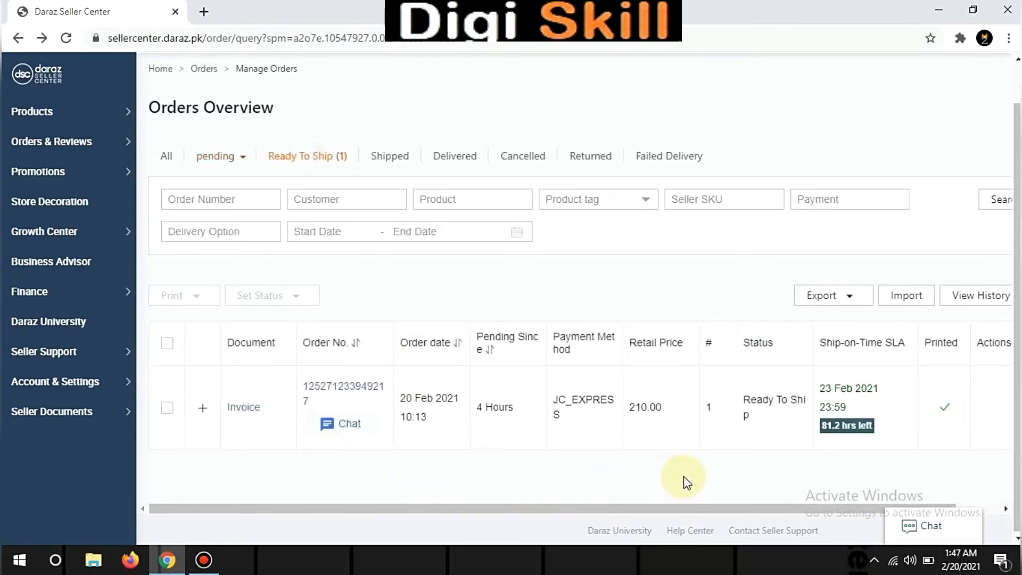
drag(623, 509, 671, 510)
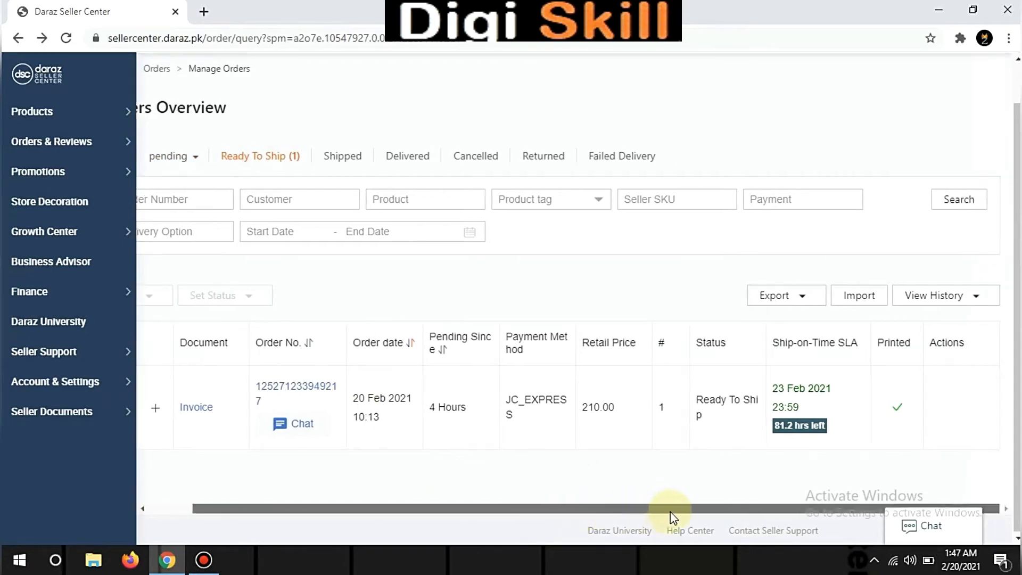
drag(606, 503, 493, 497)
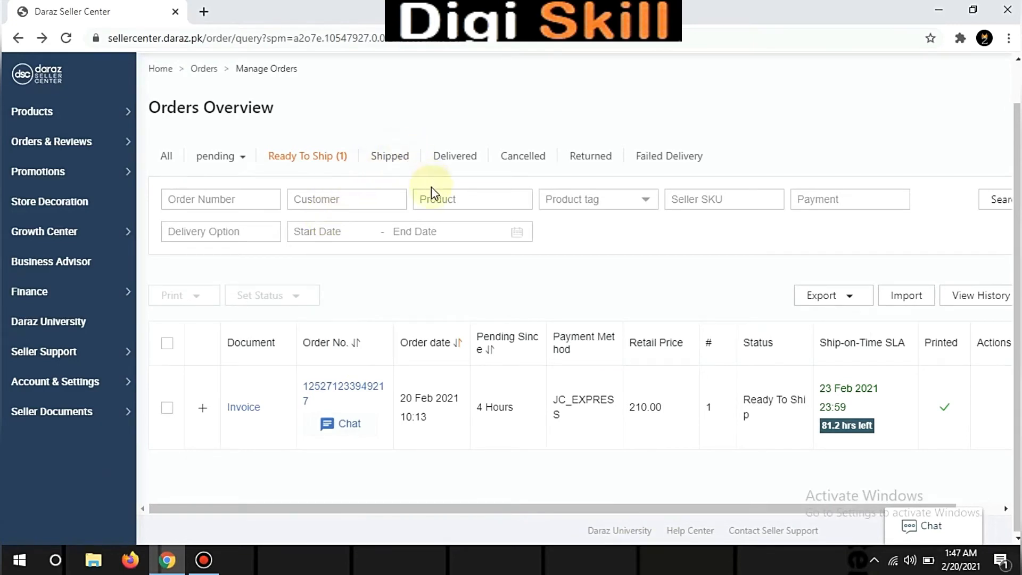
Look through the Shipped, Delivered, Cancelled, Returned and Failed Delivery order lists.
click(387, 158)
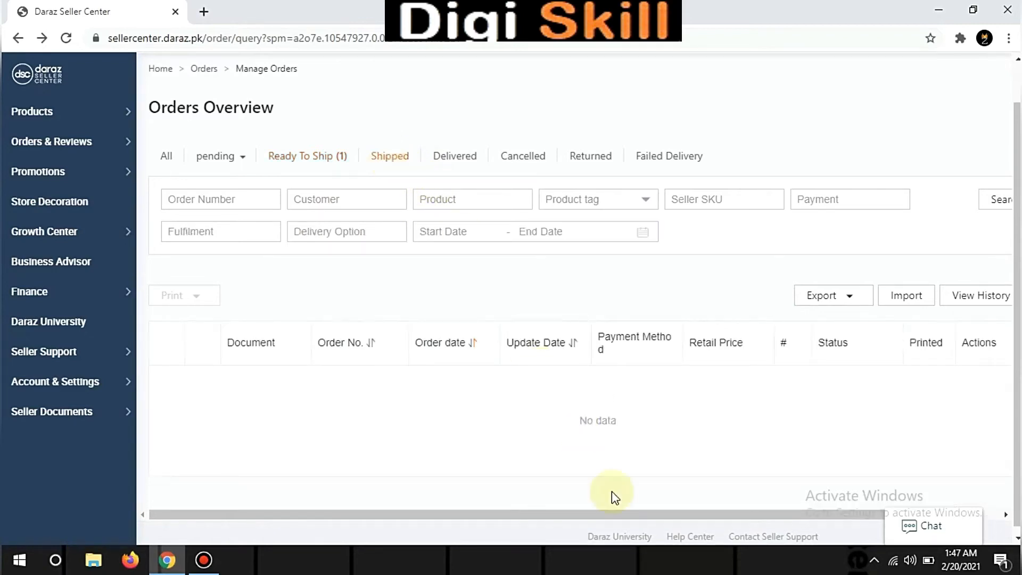
drag(570, 416, 621, 423)
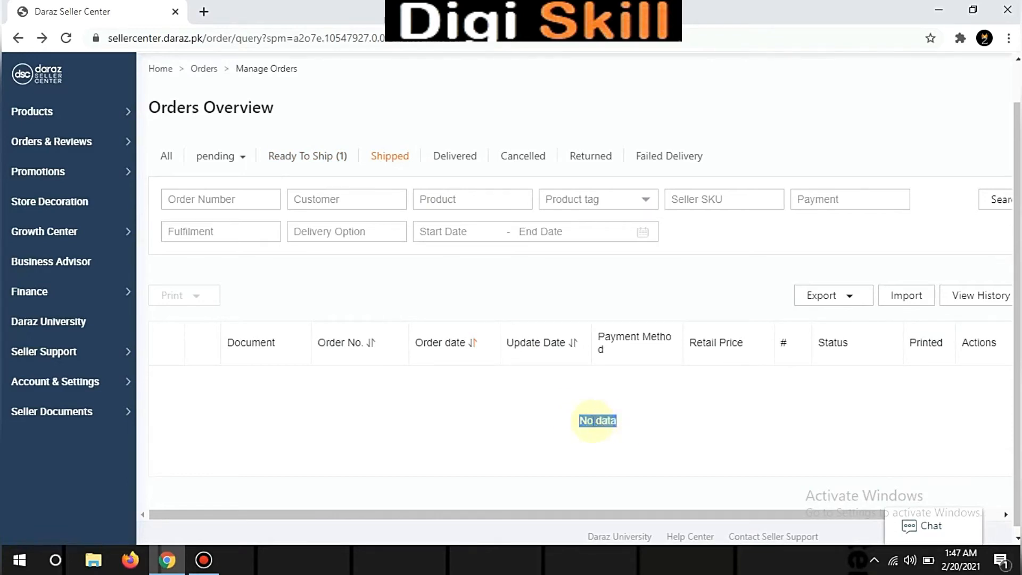
click(540, 410)
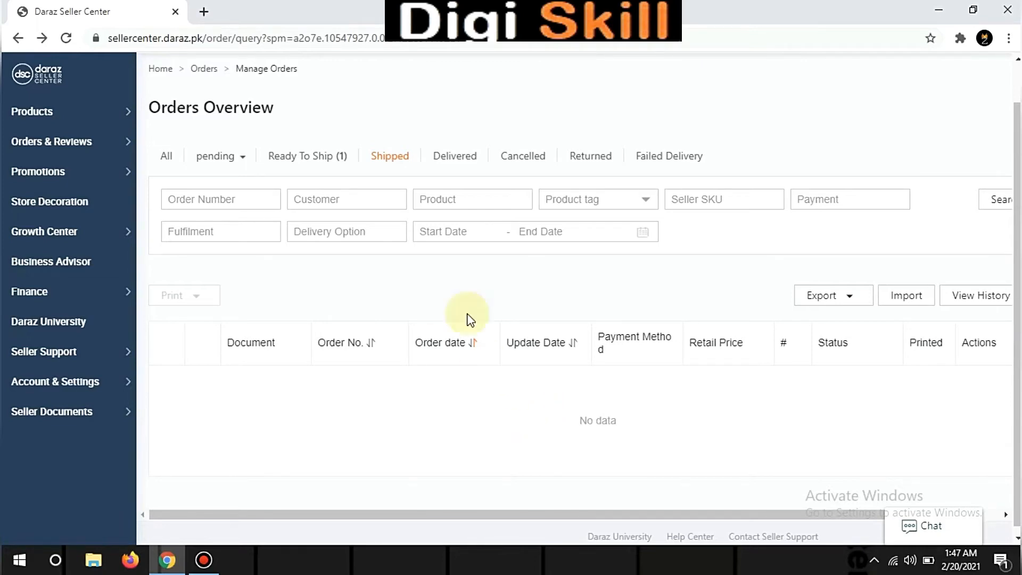
click(456, 157)
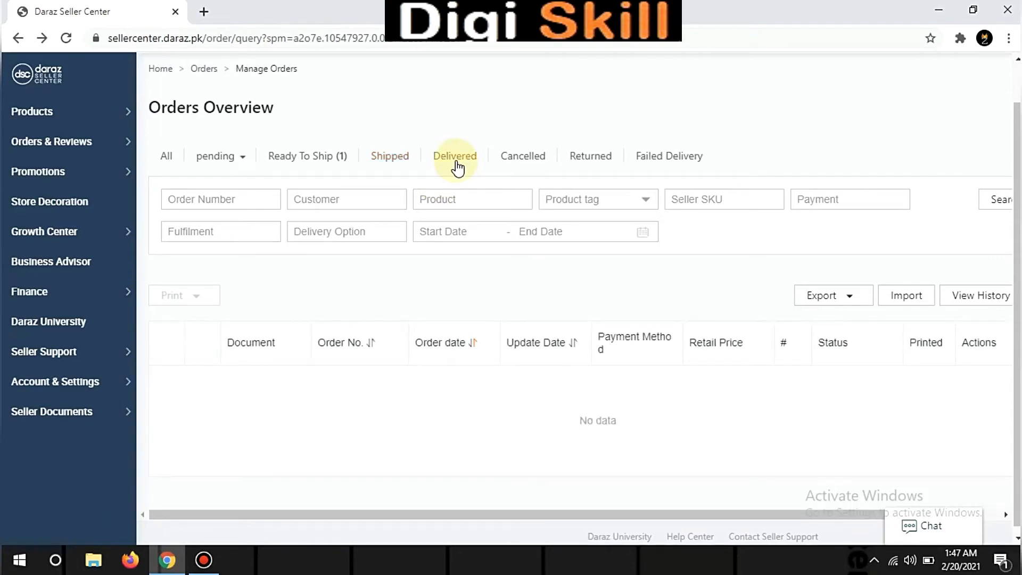
click(521, 161)
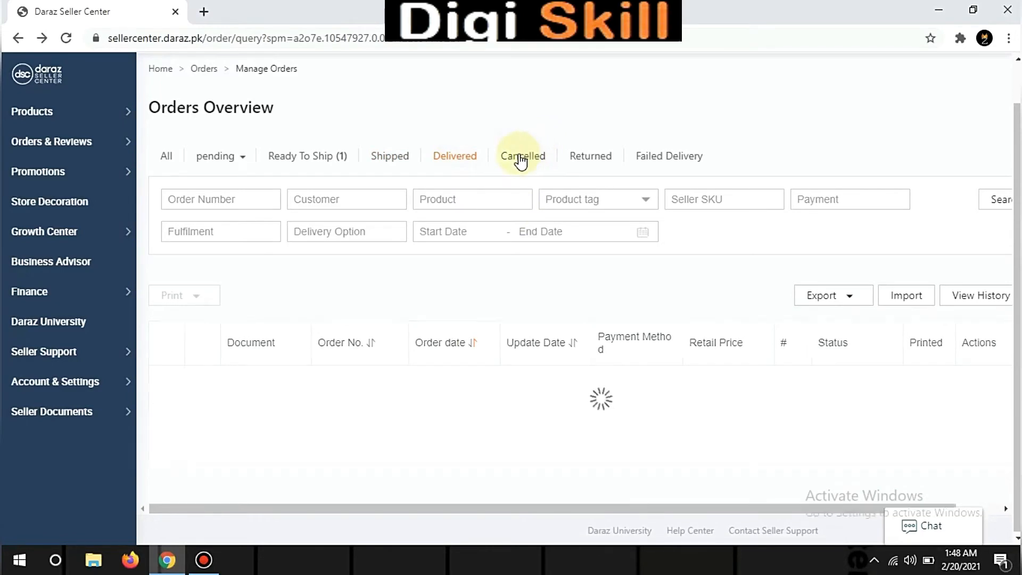
click(597, 161)
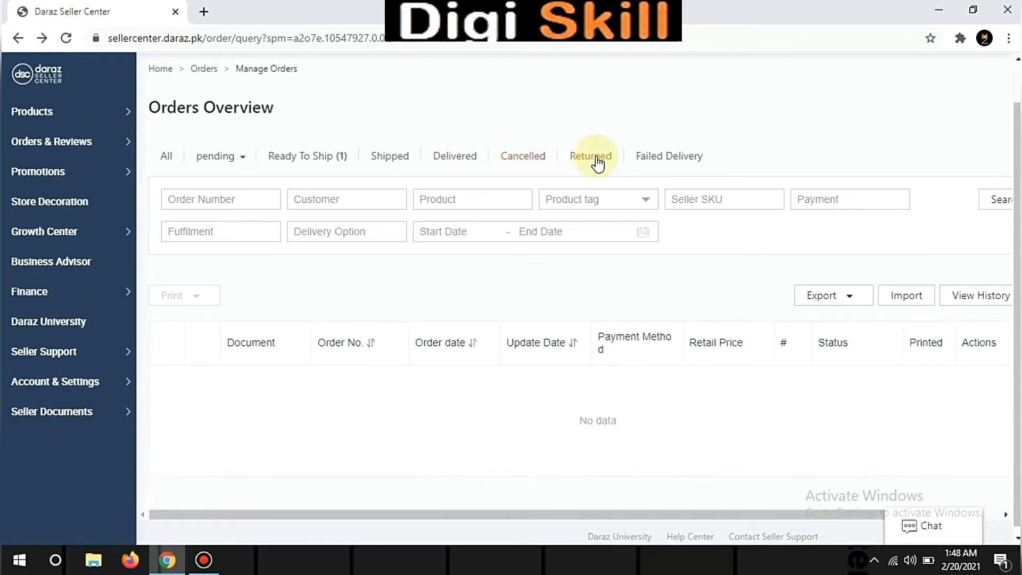
click(656, 164)
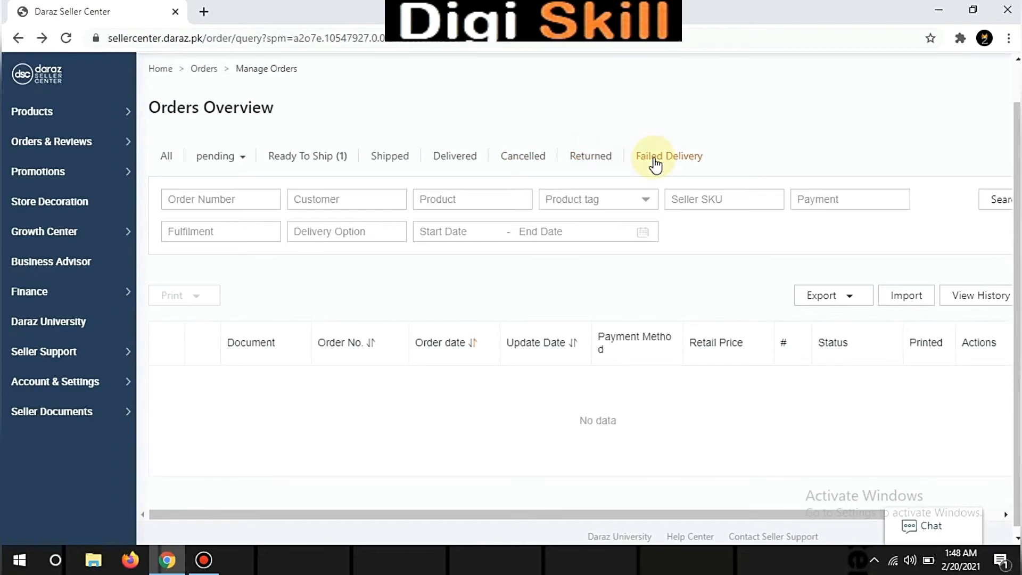
Show all orders and check the order's status and its Printed column.
click(173, 155)
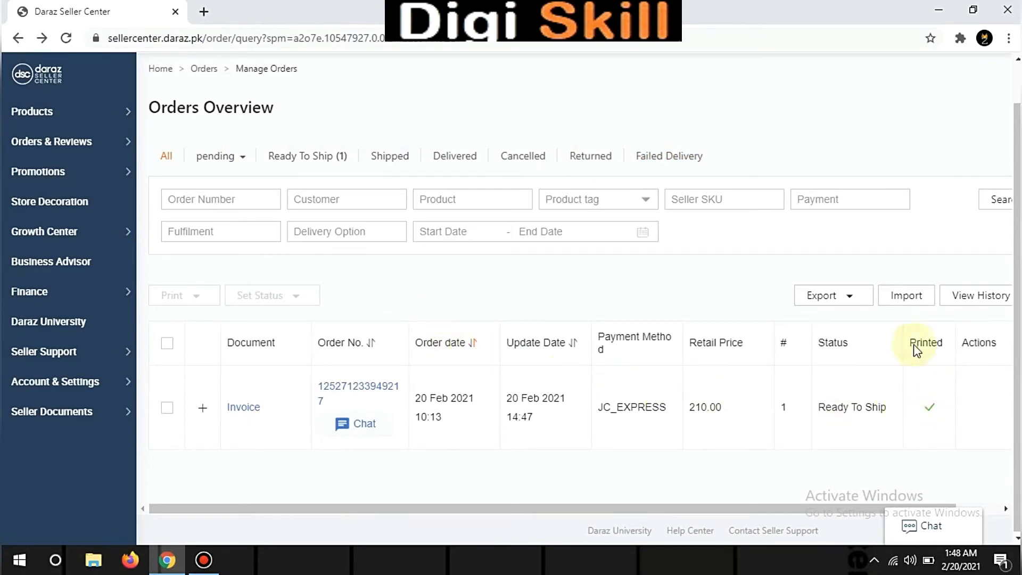
drag(914, 344, 917, 363)
click(915, 372)
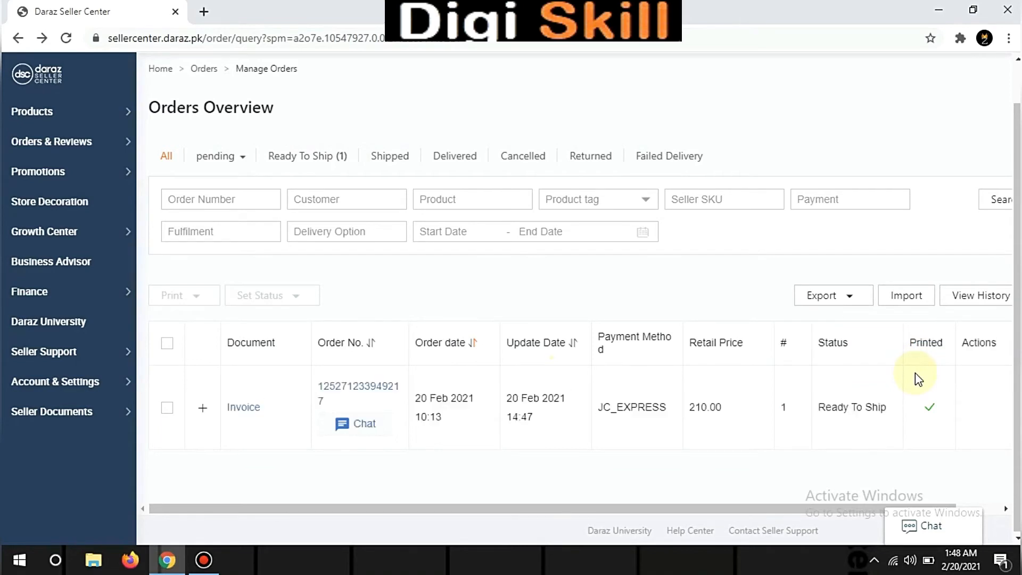
drag(912, 344, 945, 346)
click(931, 382)
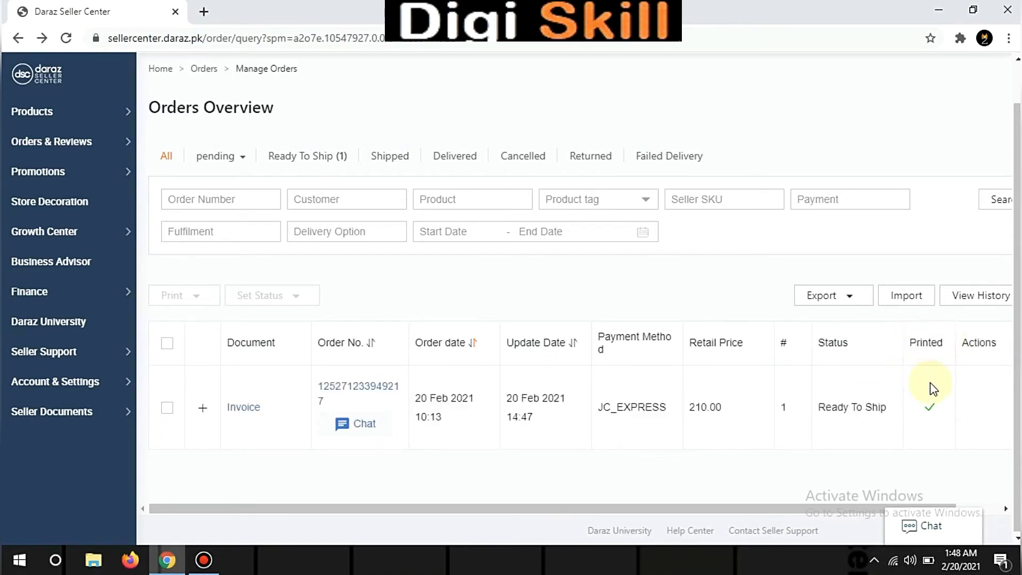